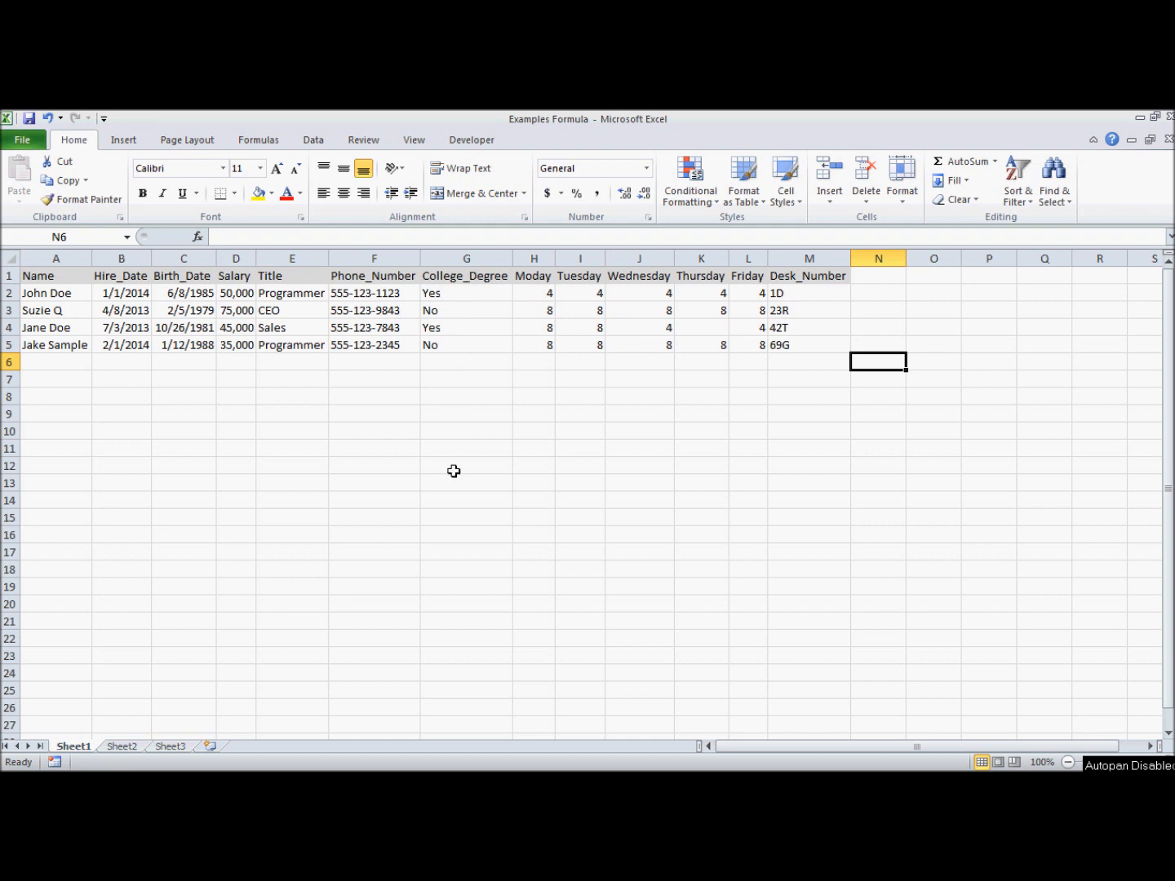
# Check the dropdown choices offered in the empty College_Degree cell G6
pyautogui.click(460, 363)
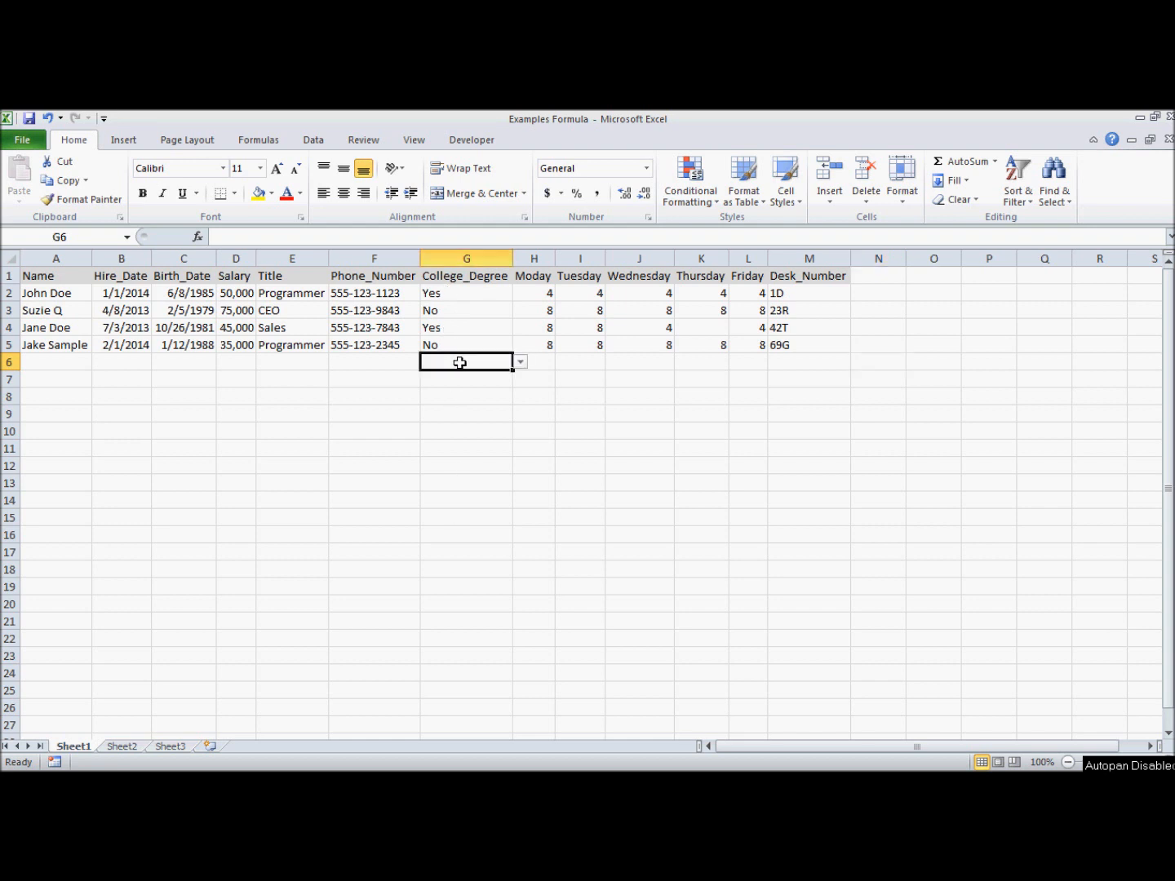
pyautogui.click(521, 362)
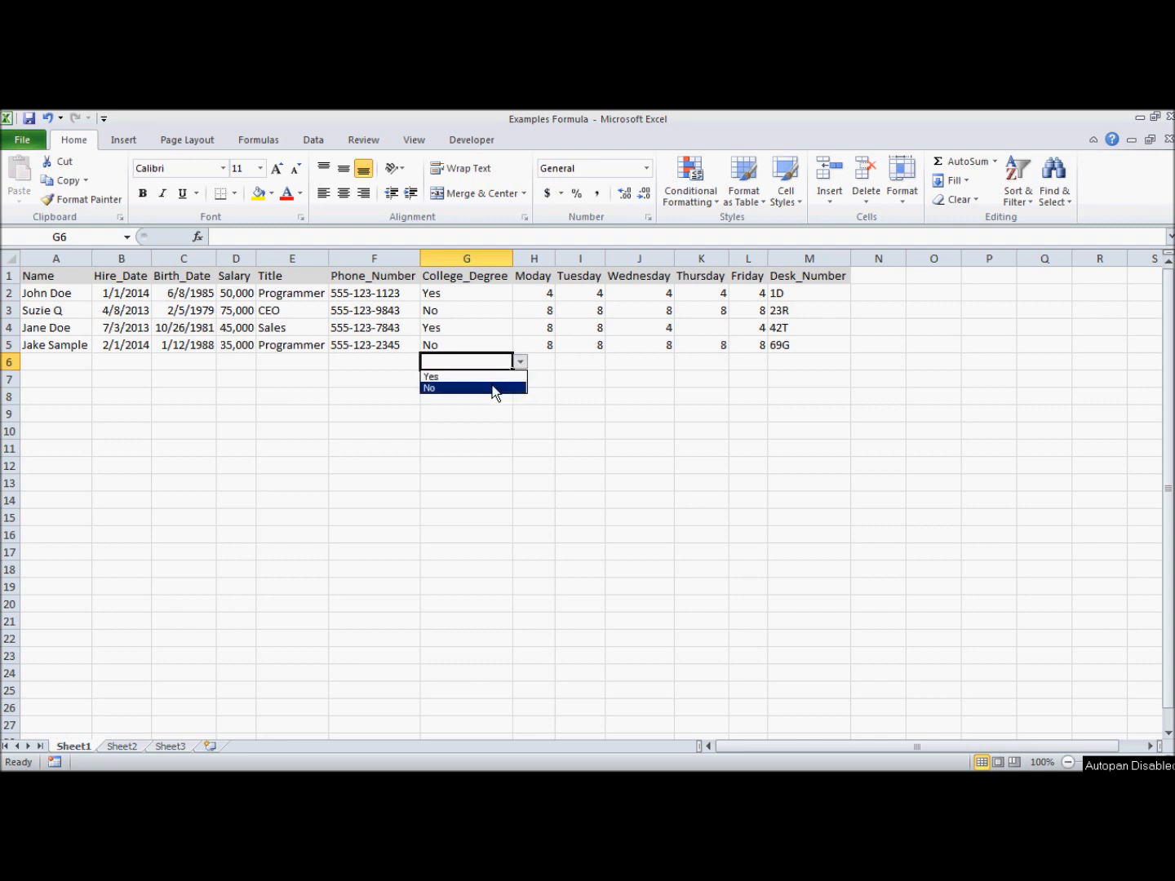
# Add a new column header Test in cell N1, beside Desk_Number
pyautogui.click(869, 278)
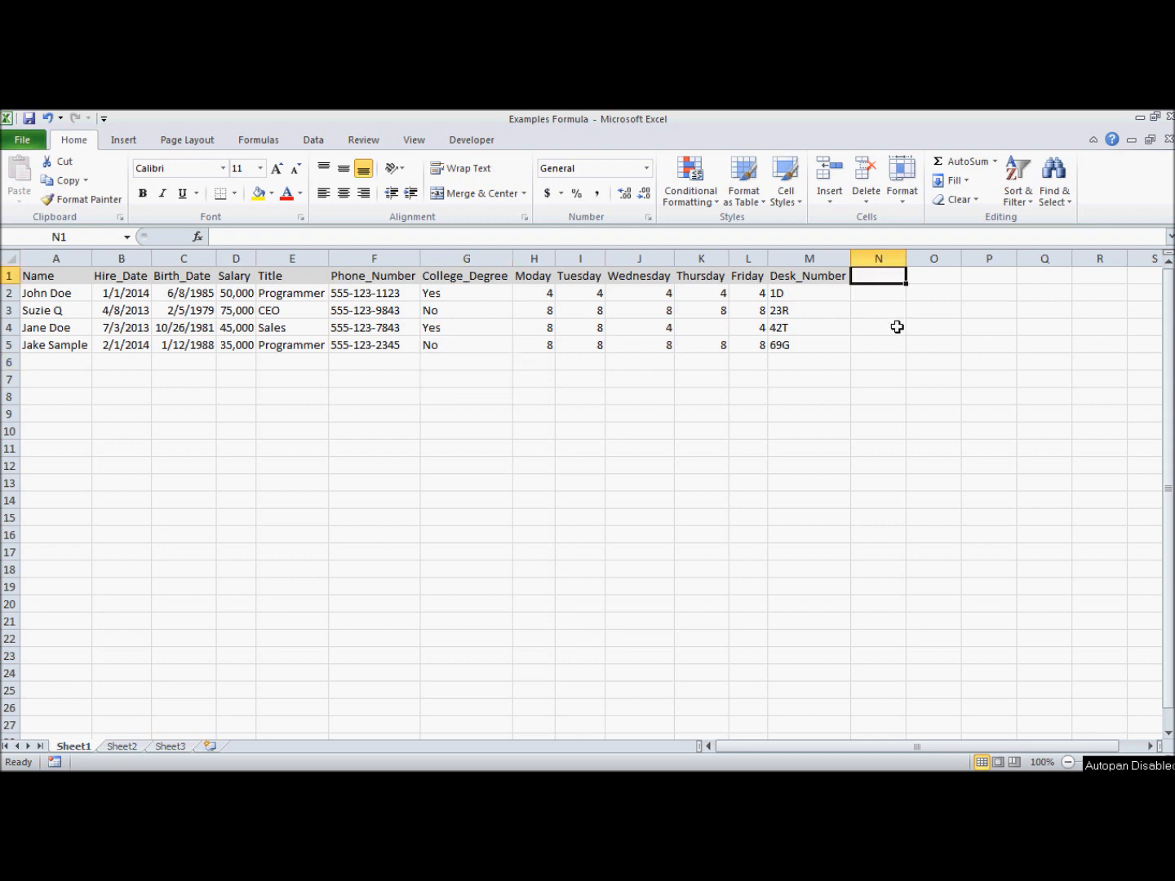
pyautogui.write('Test')
pyautogui.press('Return')
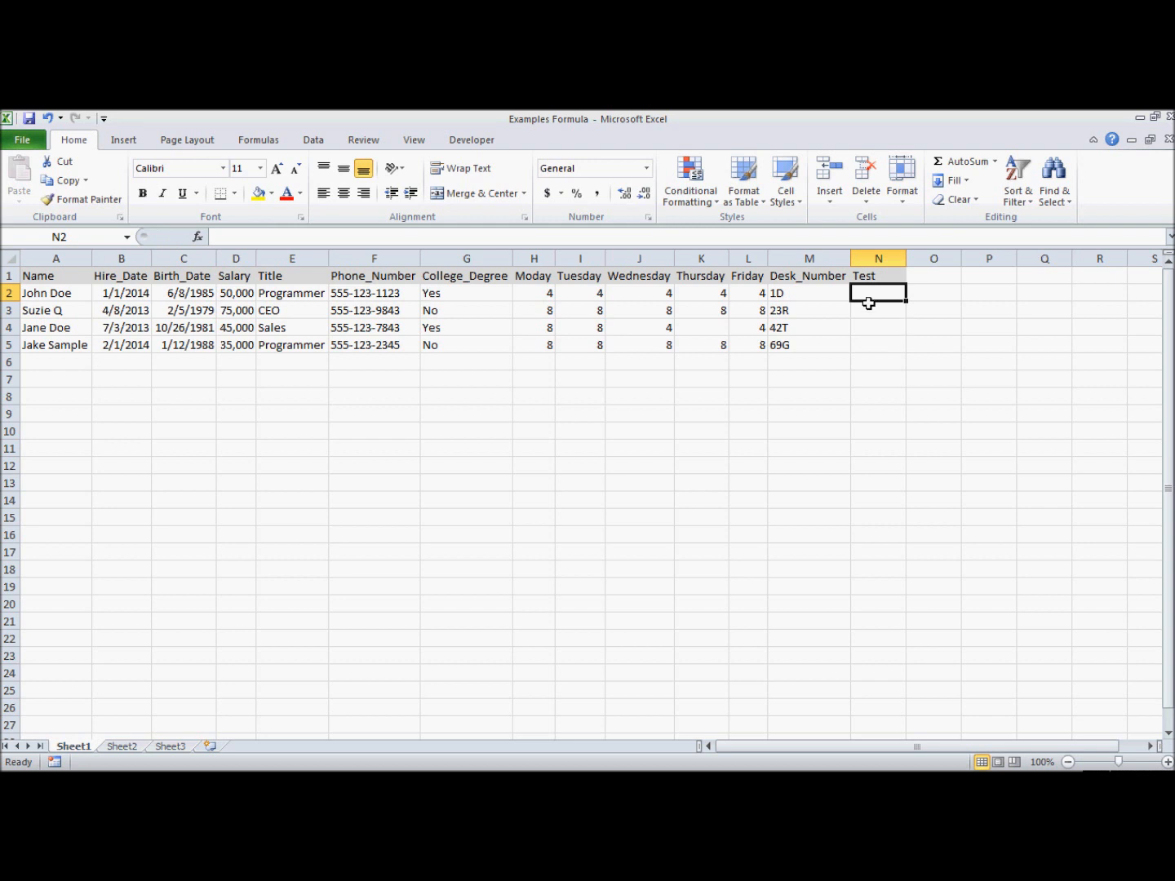
# Set up data validation for the whole Test column as a List with source Yes,No,Maybe, keeping the in-cell dropdown enabled
pyautogui.click(888, 277)
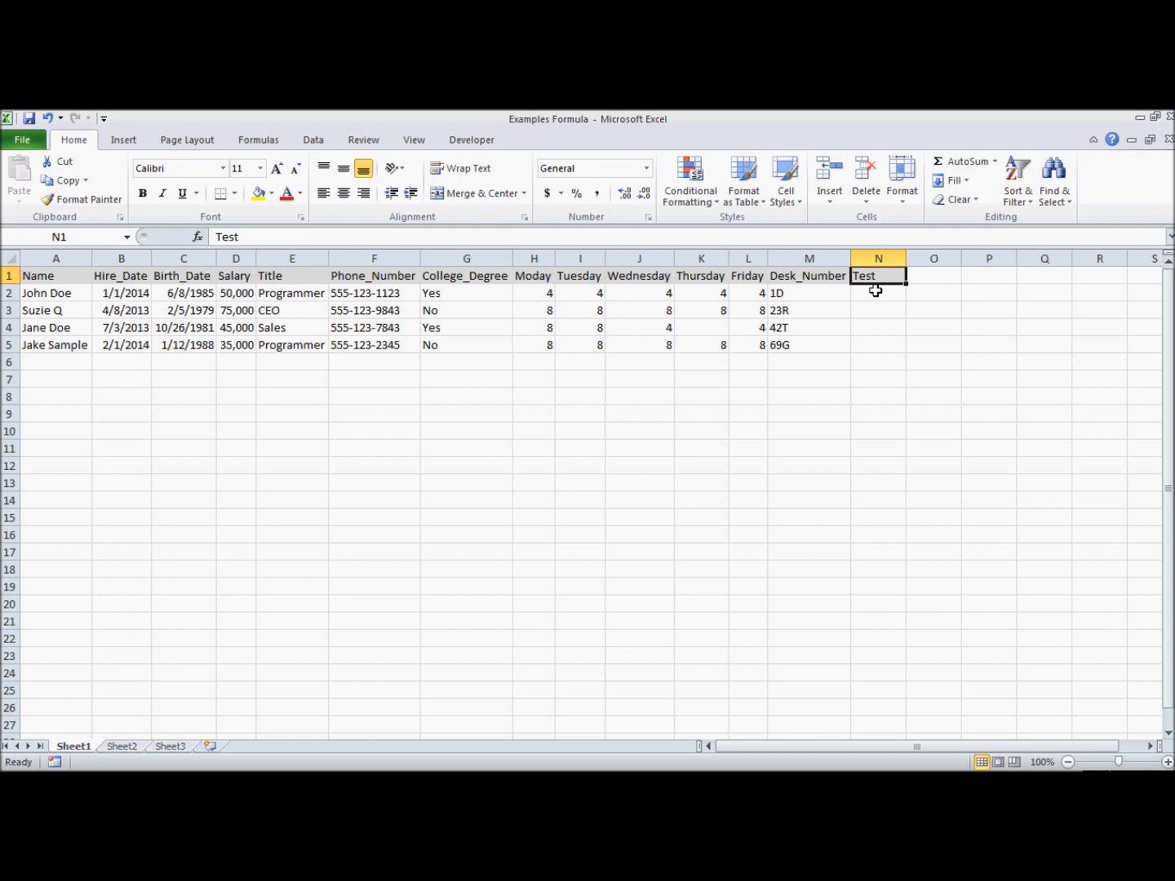
pyautogui.click(878, 257)
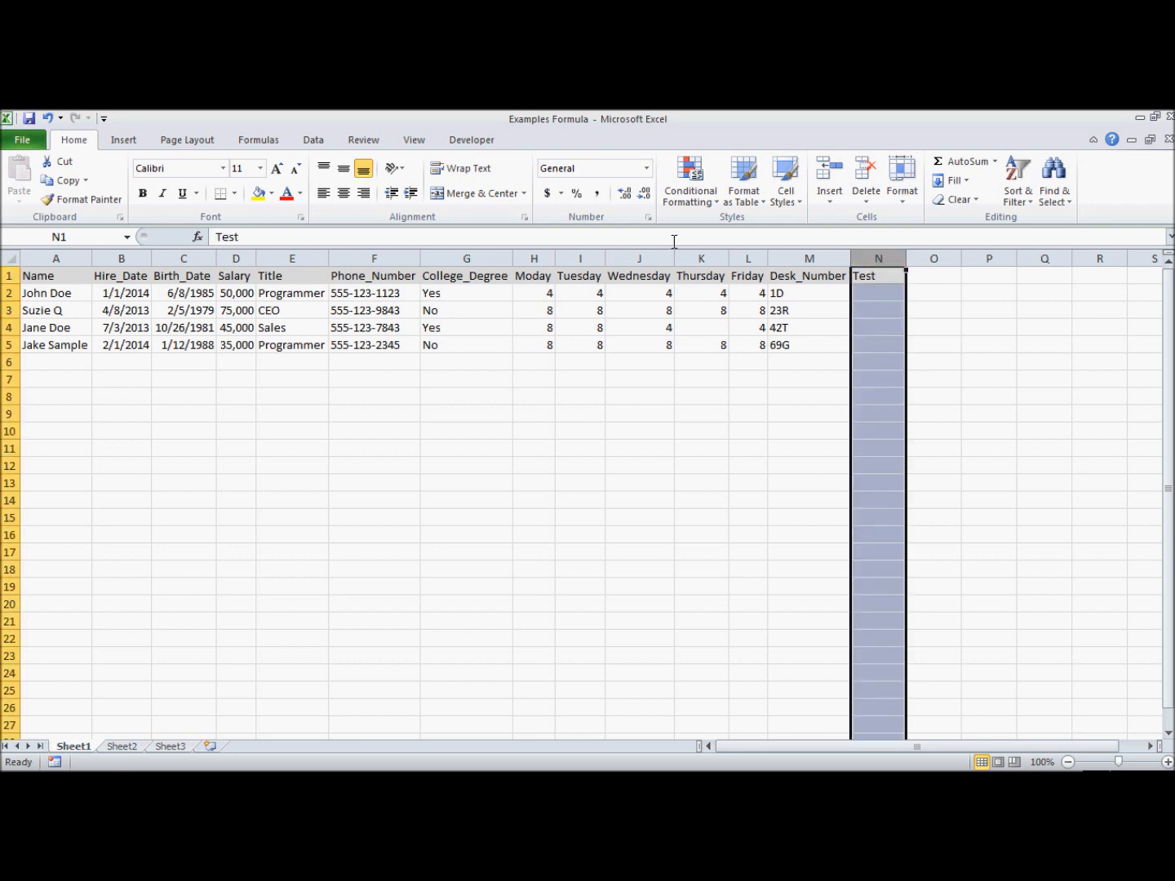
pyautogui.click(314, 146)
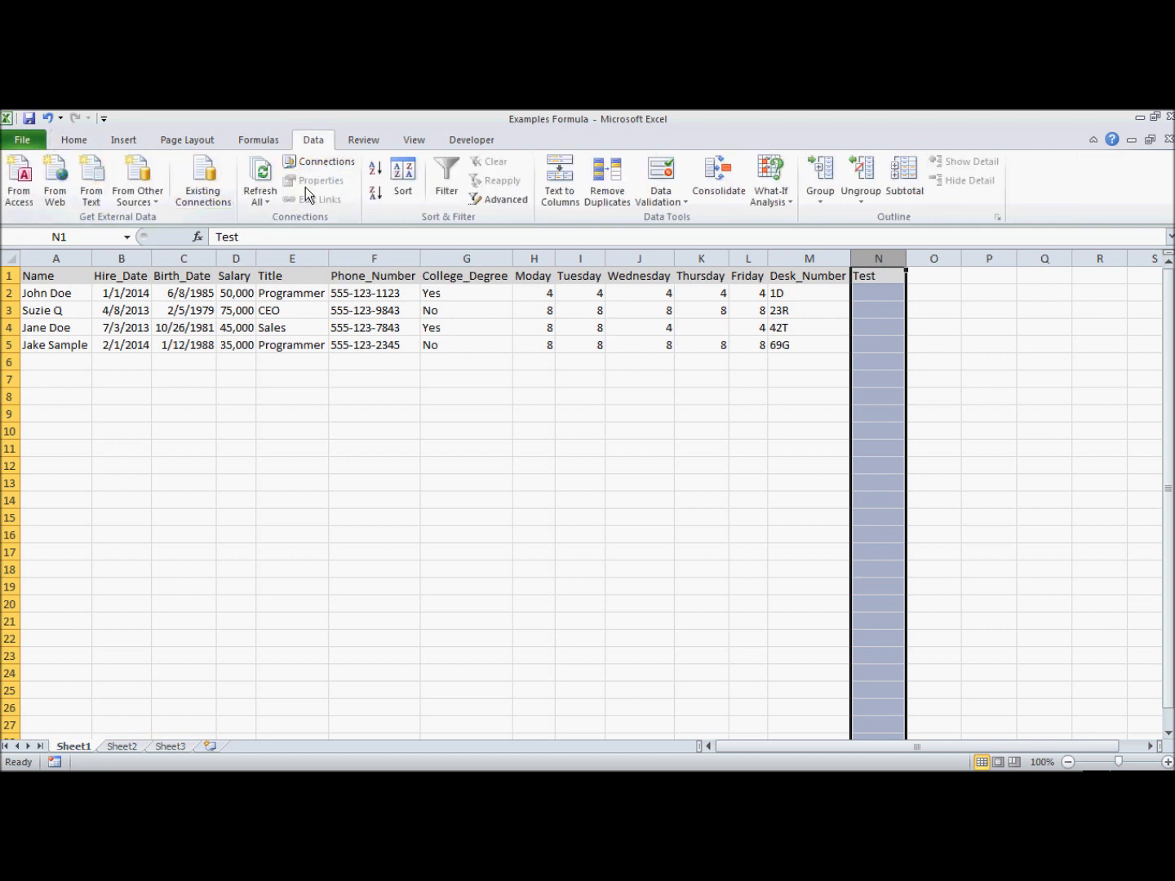
pyautogui.click(668, 201)
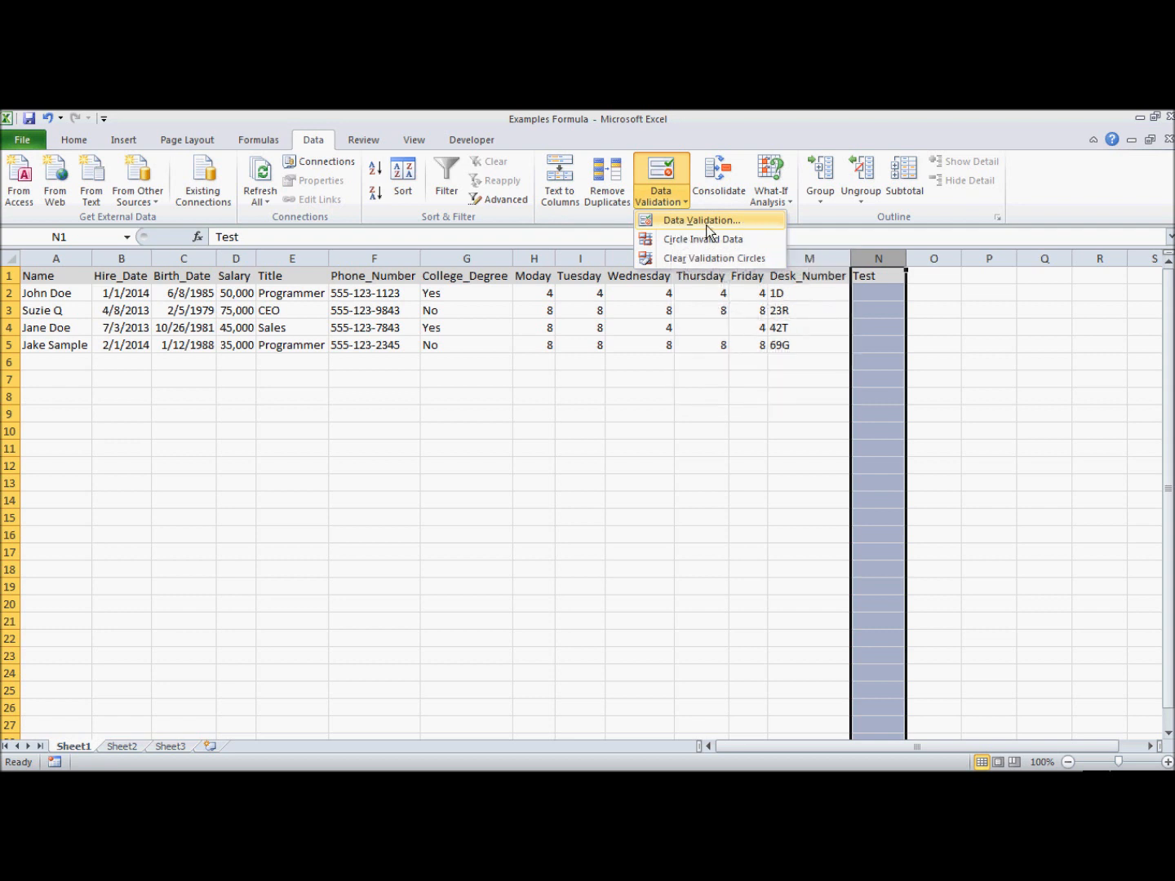
pyautogui.click(702, 224)
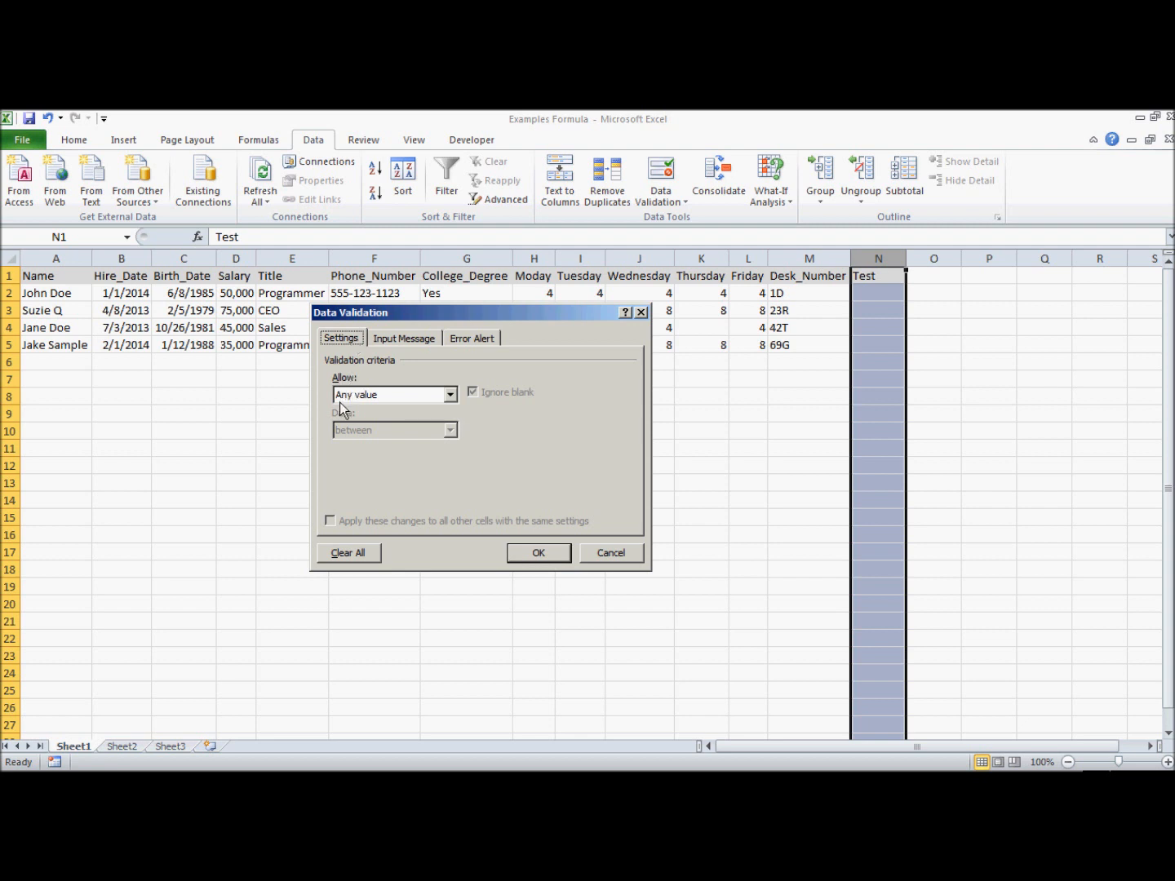
pyautogui.click(449, 394)
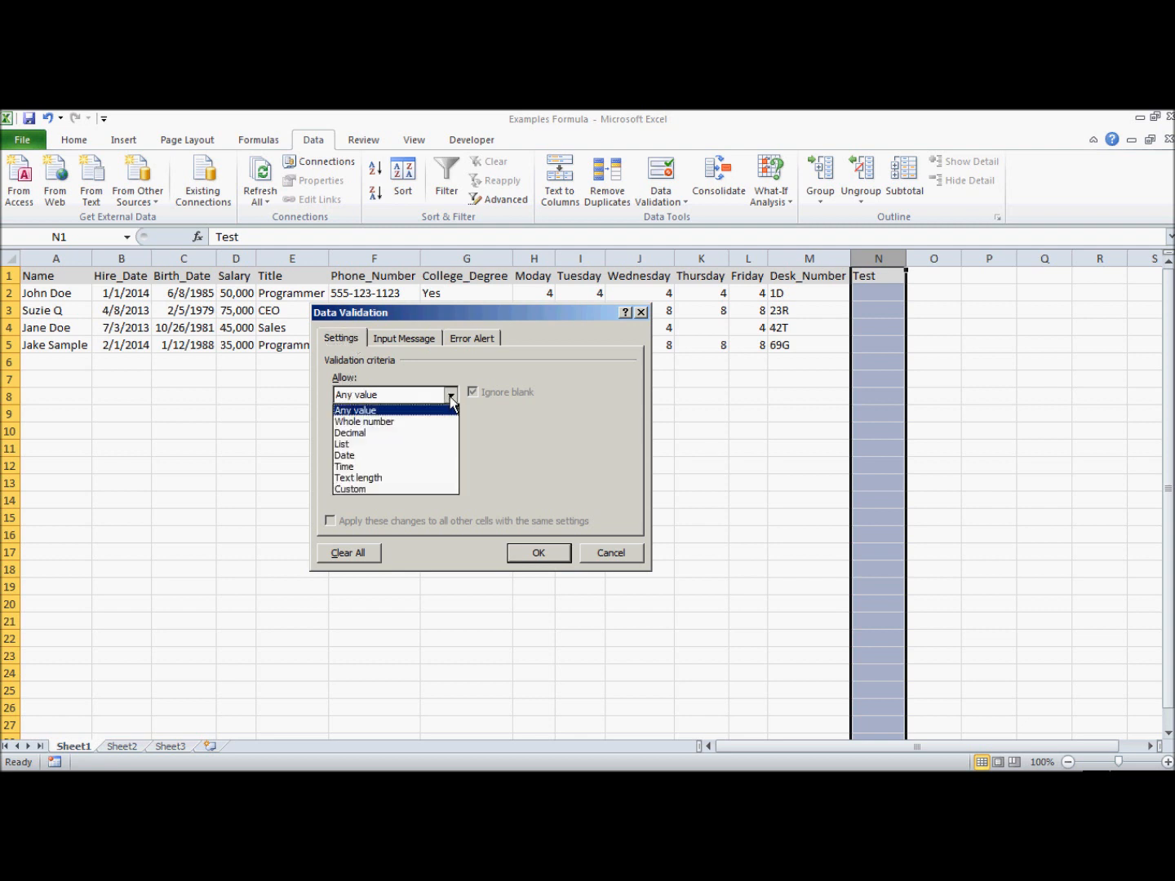
pyautogui.click(364, 443)
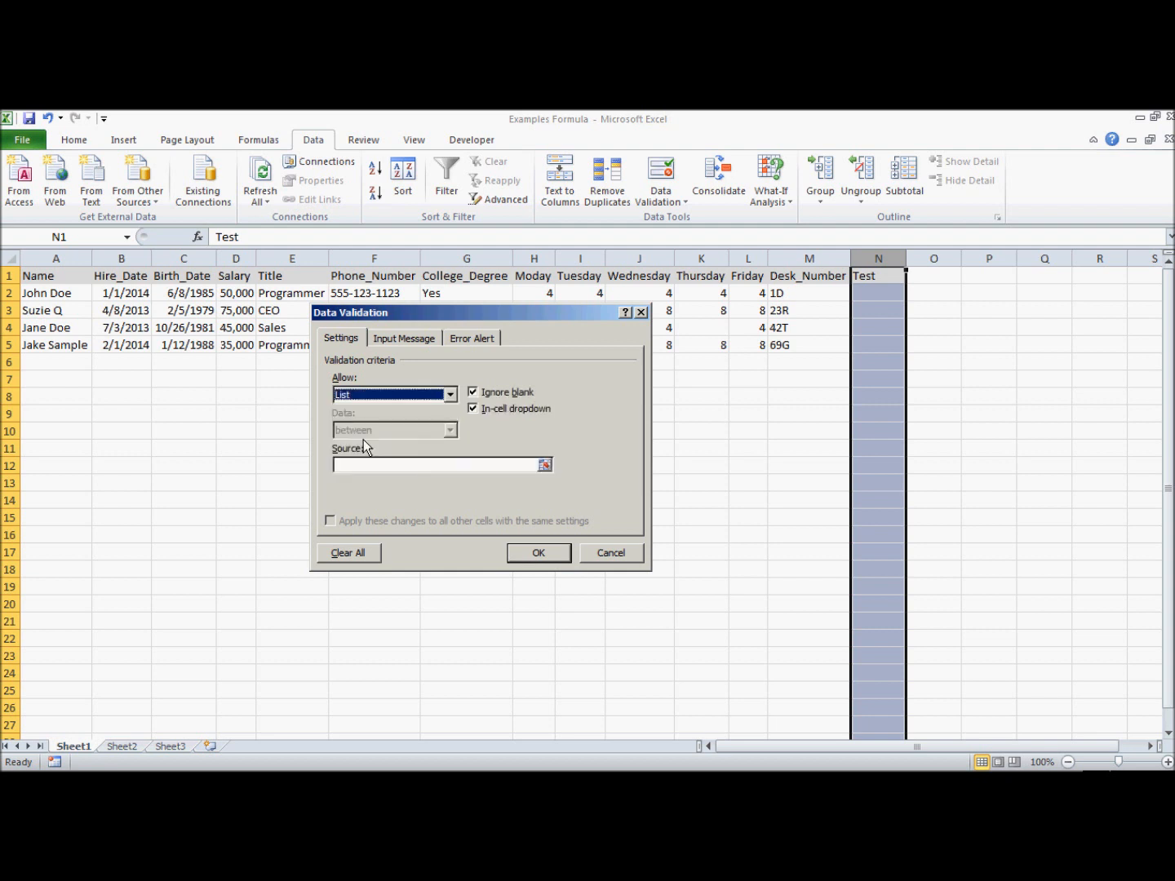
pyautogui.click(374, 462)
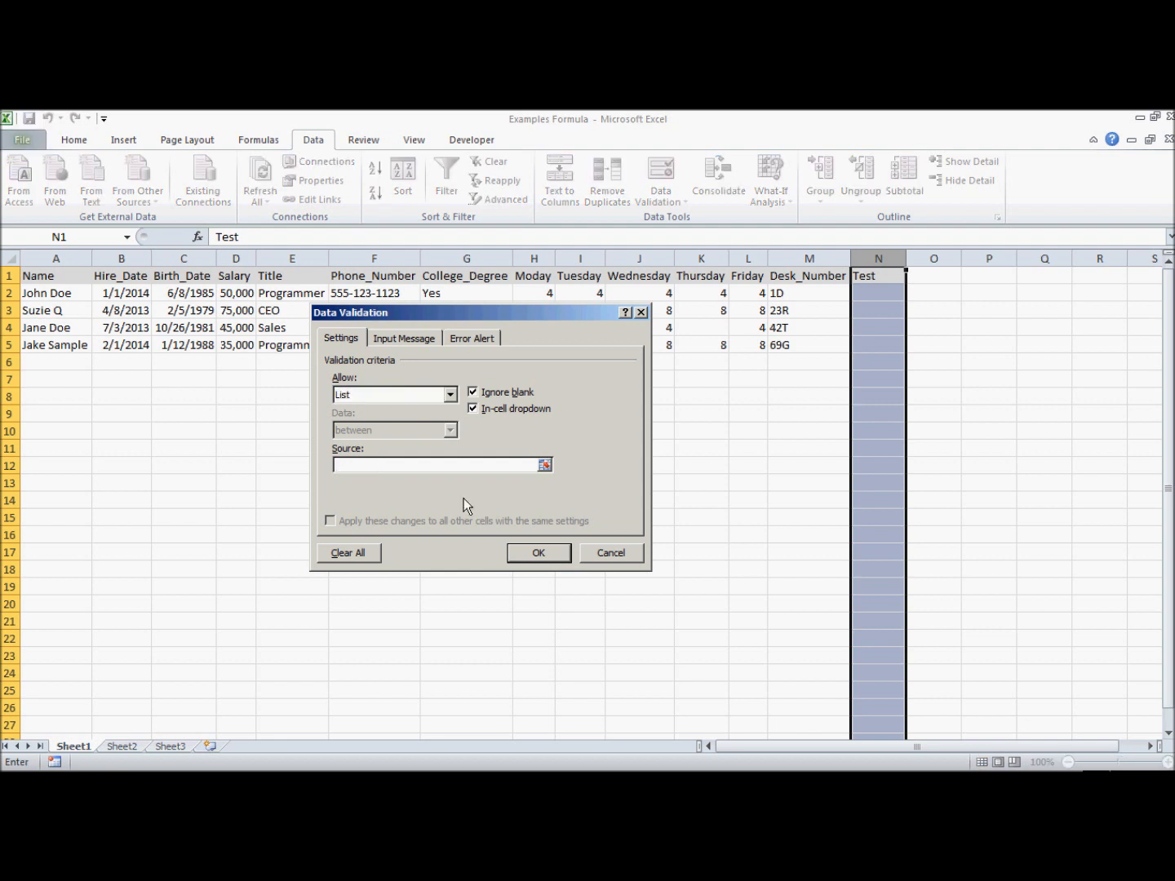
pyautogui.write('Yes,No,Maybe')
pyautogui.click(474, 410)
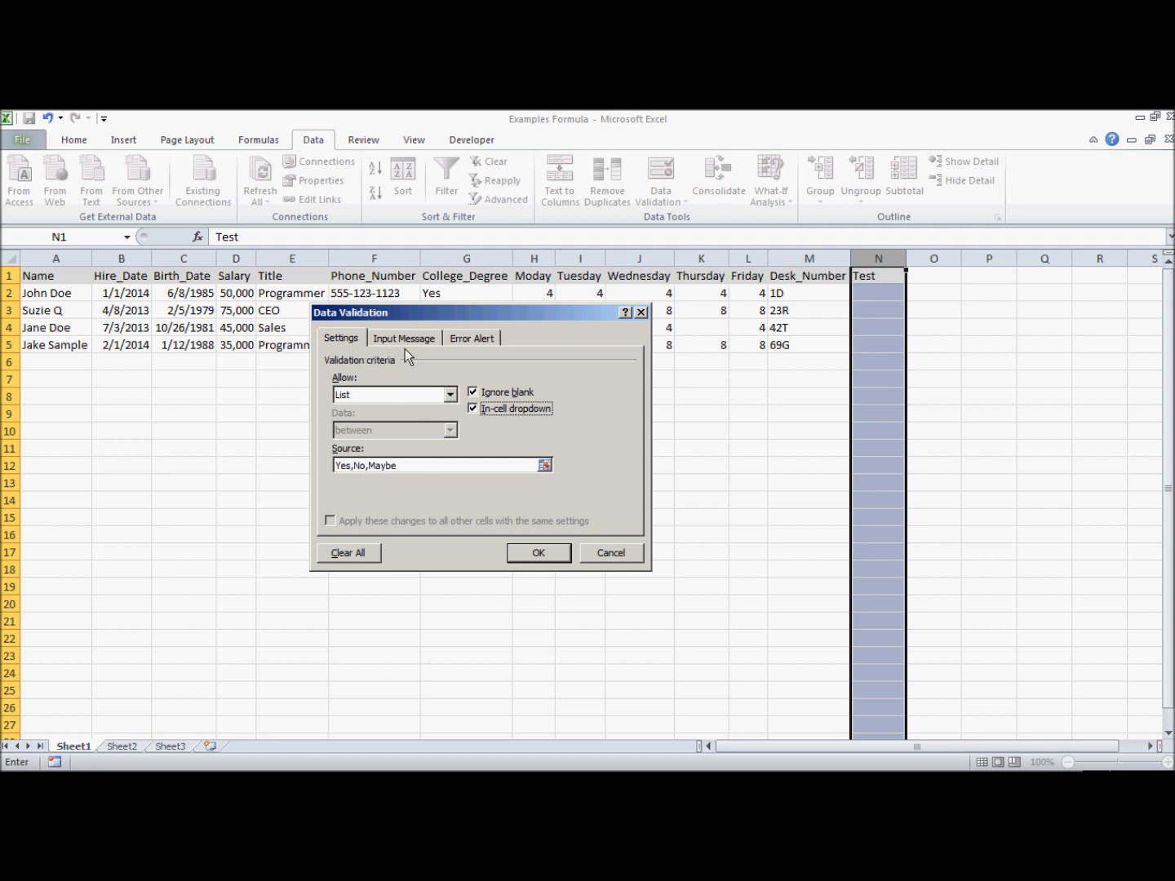
# Review the validation rule's input message options, leaving the title and message empty
pyautogui.click(337, 341)
pyautogui.click(392, 341)
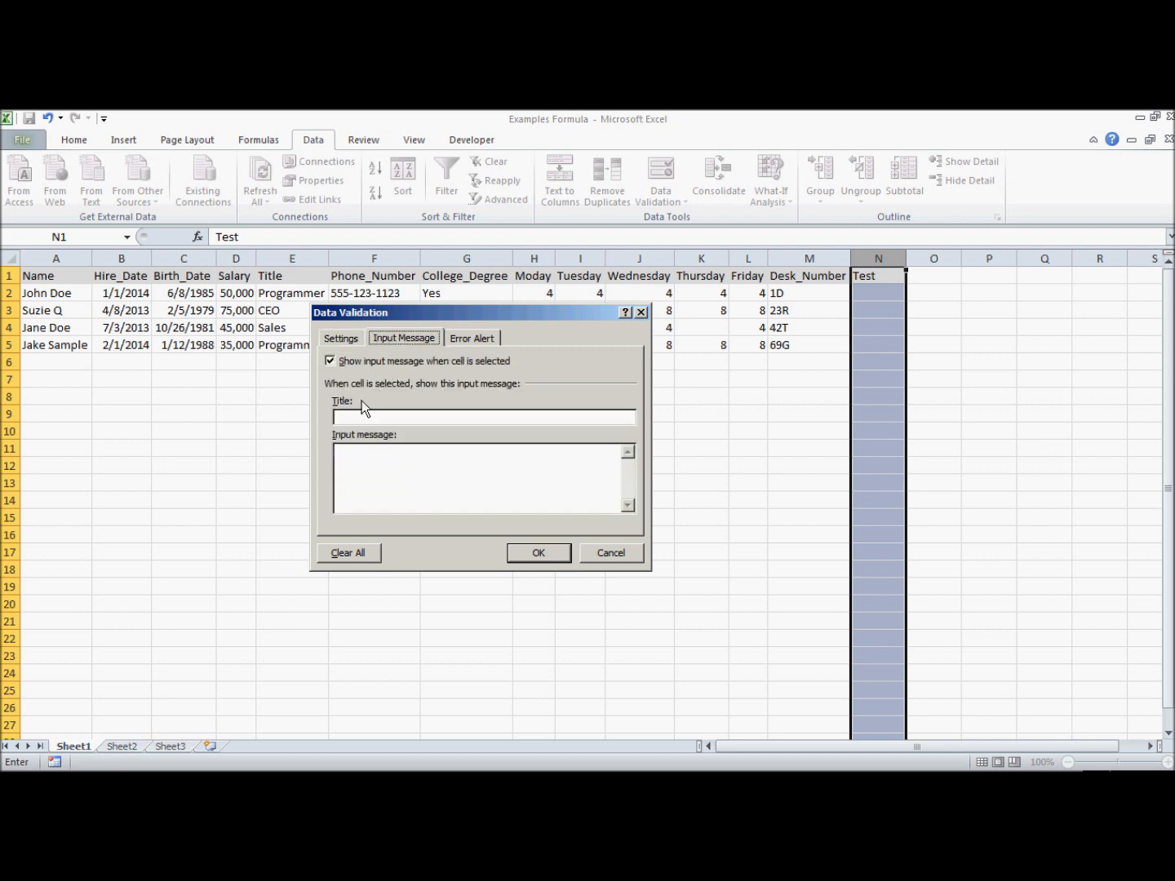
pyautogui.click(504, 459)
pyautogui.click(499, 419)
pyautogui.click(501, 419)
# Choose the Stop style for the invalid-data error alert and apply the validation rule to the Test column
pyautogui.click(489, 342)
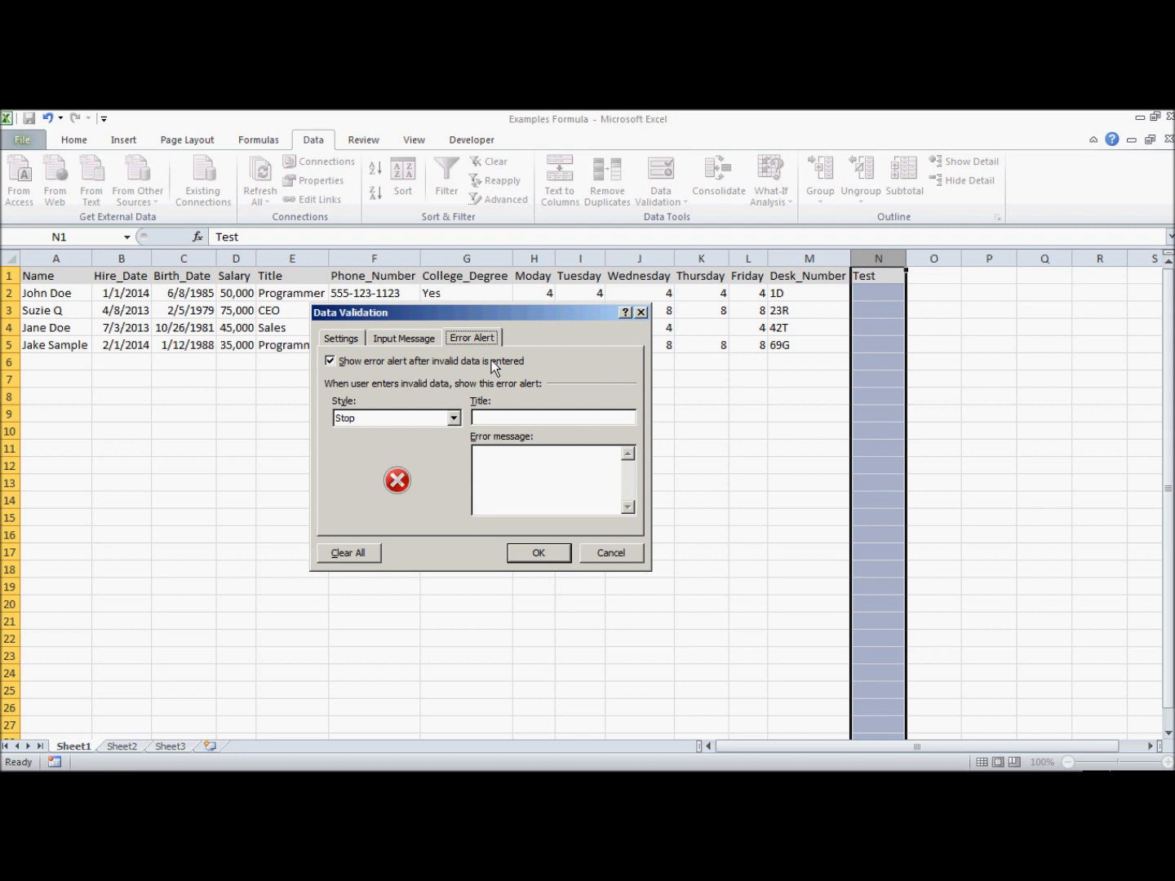
pyautogui.click(454, 418)
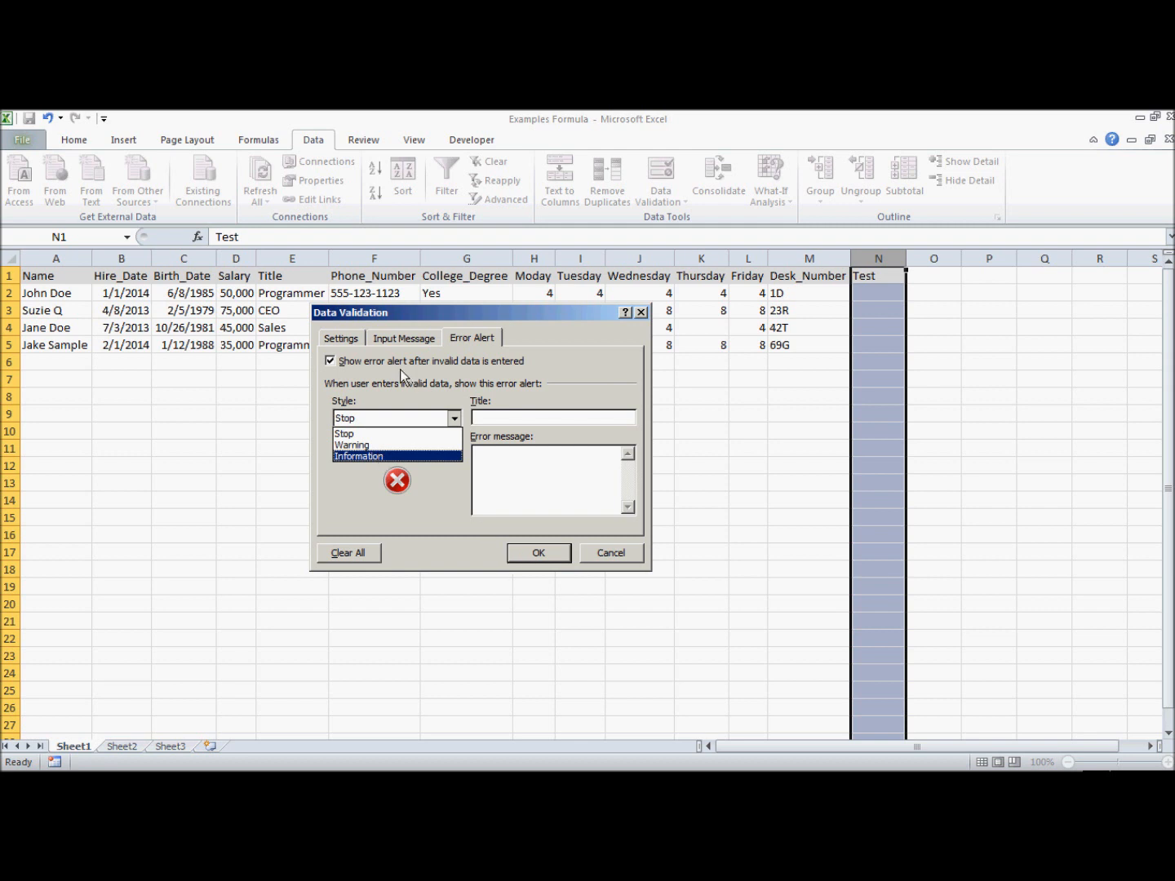
pyautogui.click(433, 434)
pyautogui.click(529, 550)
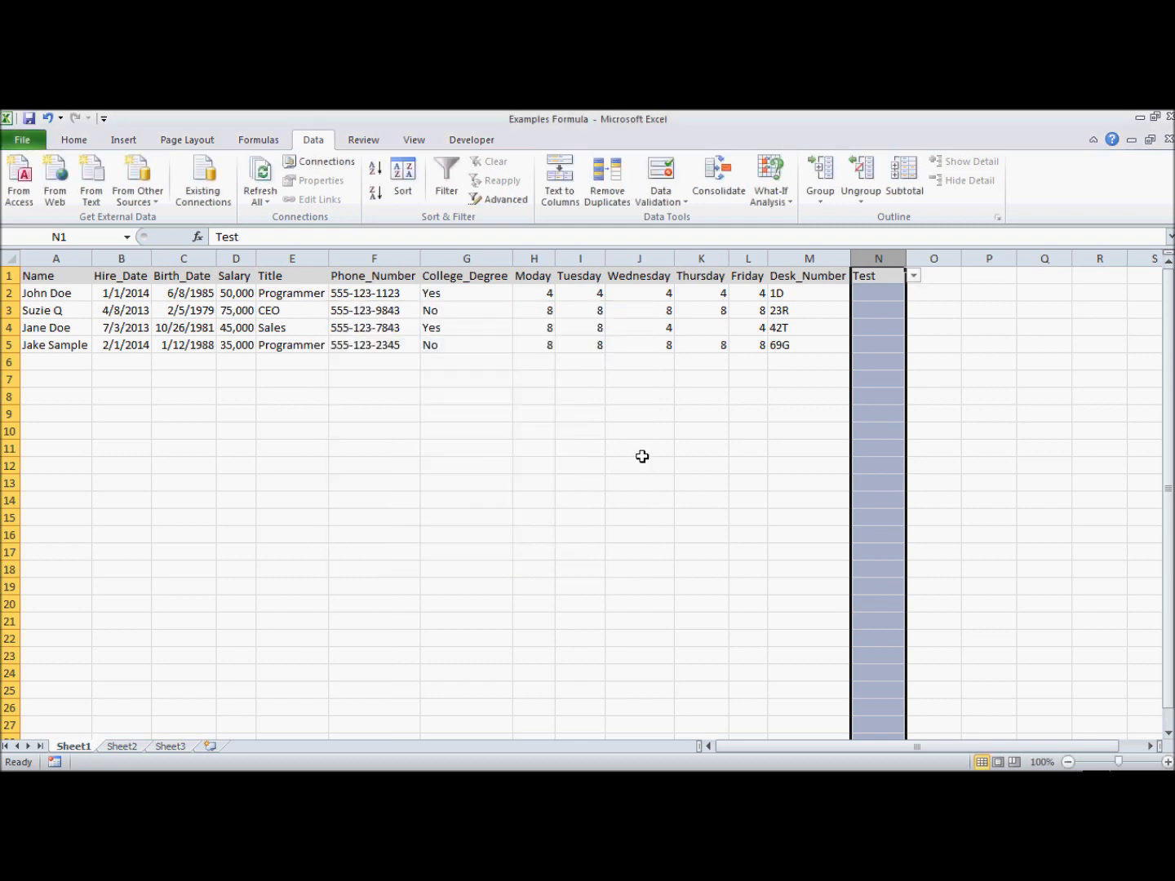
# Test the new dropdown list in Test column cells N2 and N7
pyautogui.click(891, 344)
pyautogui.click(891, 294)
pyautogui.click(915, 295)
pyautogui.click(889, 386)
pyautogui.click(907, 384)
pyautogui.click(910, 389)
pyautogui.click(898, 380)
pyautogui.click(914, 380)
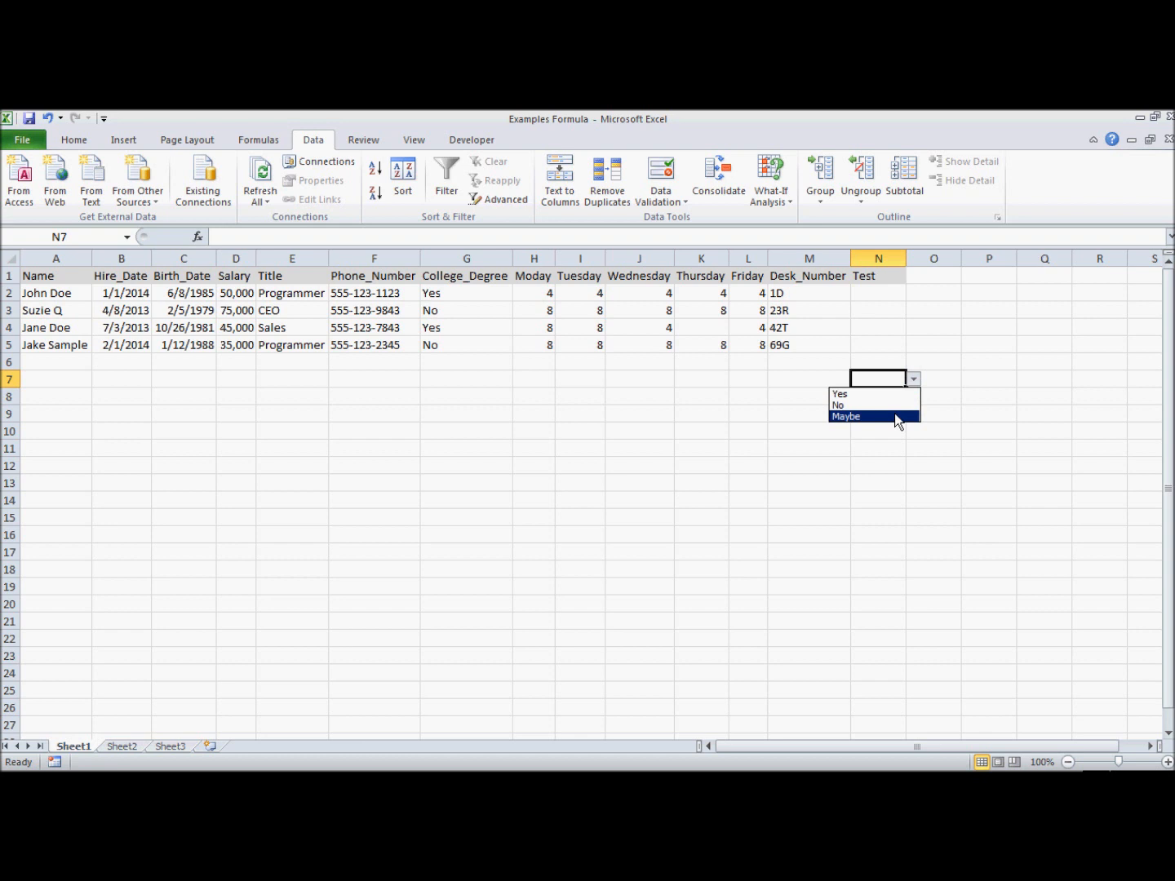